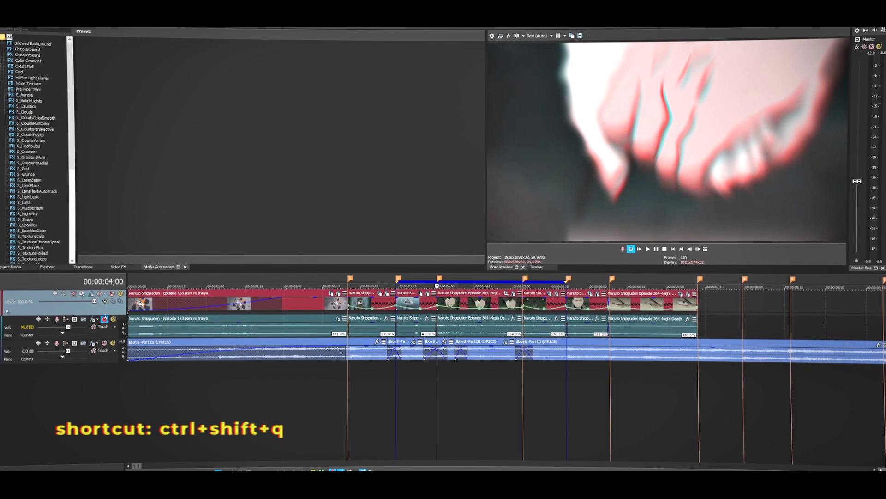
# Insert a new empty video track above the existing clips.
pyautogui.hotkey('ctrl', 'shift', 'q')
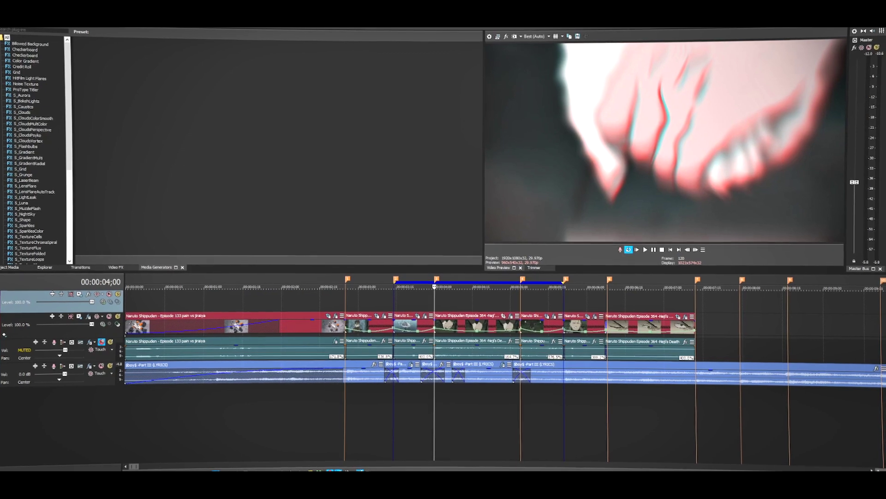
pyautogui.rightClick(447, 294)
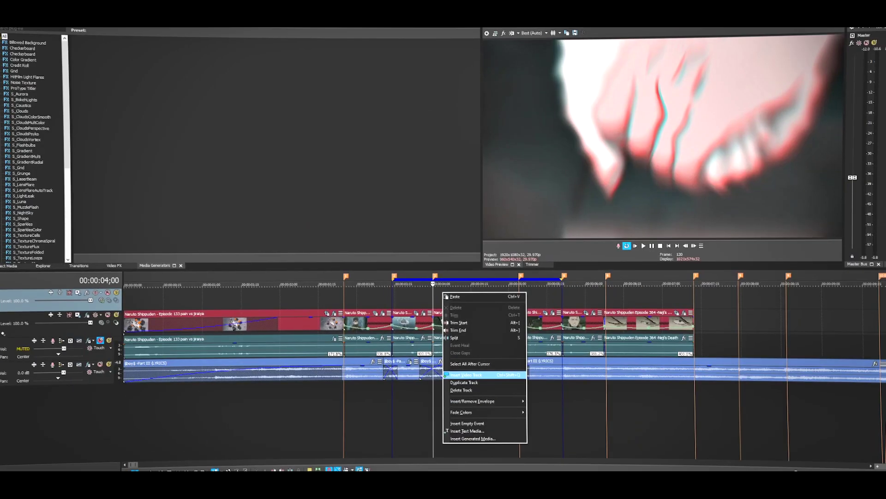
pyautogui.click(511, 364)
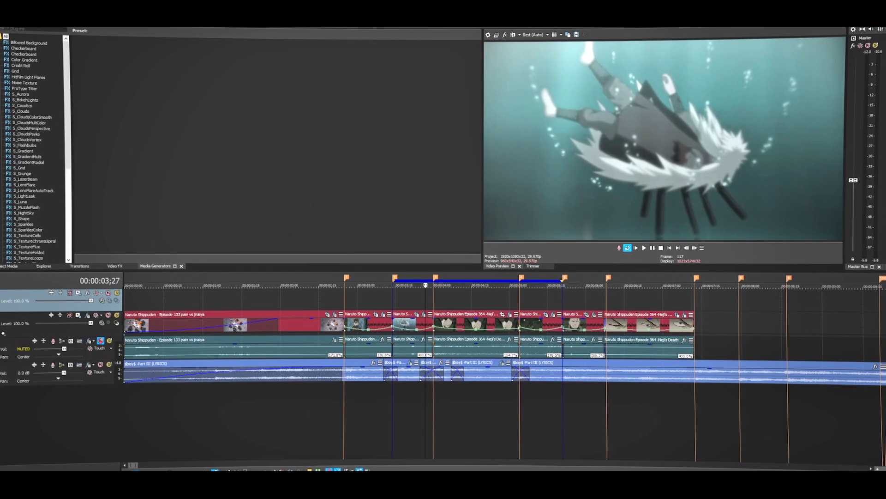
# Add a (Legacy) Text event with the default preset to the new track at 00:00:04;00, spanning markers 3 to 4.
pyautogui.click(434, 299)
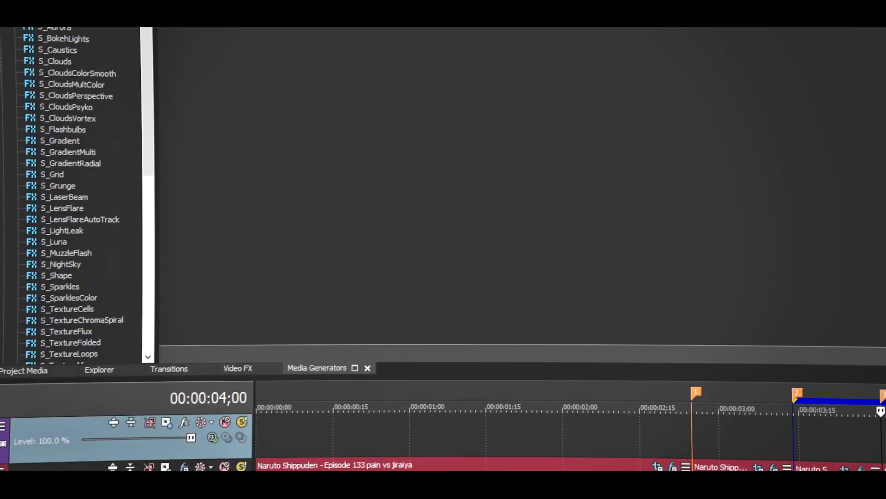
pyautogui.scroll(-9, 98, 331)
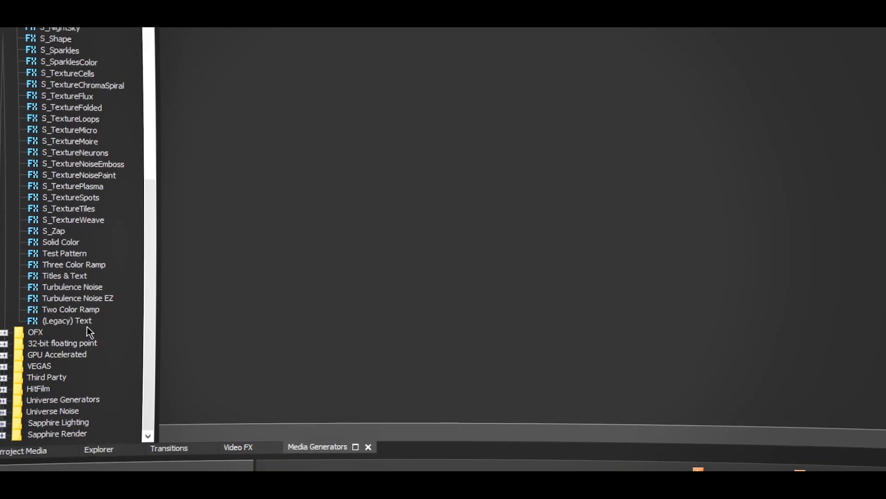
pyautogui.click(53, 324)
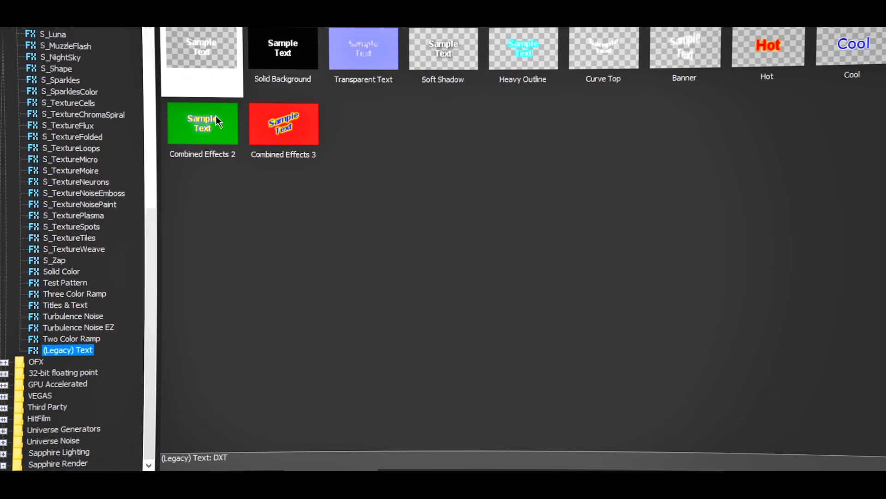
pyautogui.moveTo(200, 47)
pyautogui.mouseDown()
pyautogui.moveTo(511, 324)
pyautogui.moveTo(618, 390)
pyautogui.moveTo(634, 390)
pyautogui.mouseUp()
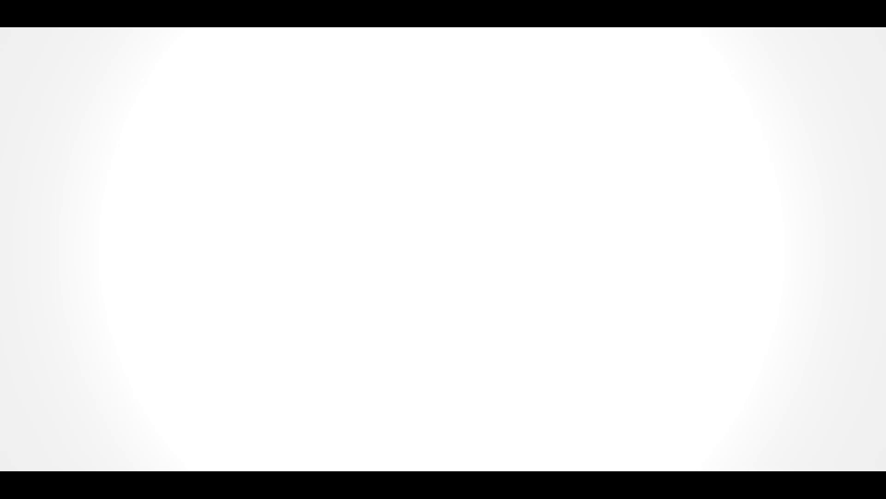
pyautogui.rightClick(520, 304)
pyautogui.click(578, 78)
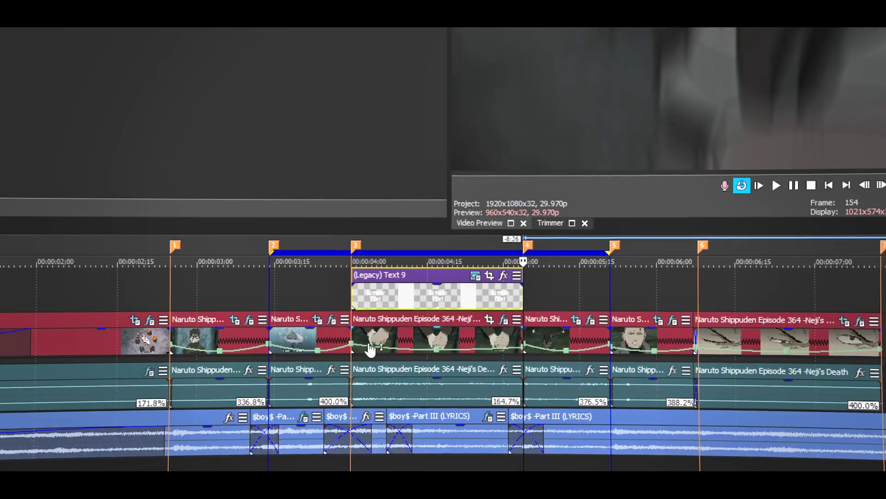
# Copy the Neji's Death clip beneath the text and paste its event attributes onto the text event.
pyautogui.click(421, 338)
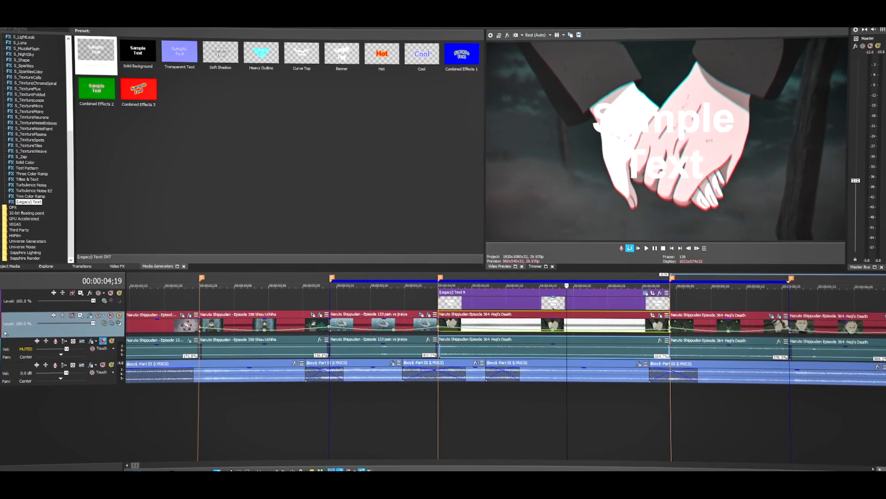
pyautogui.click(567, 303)
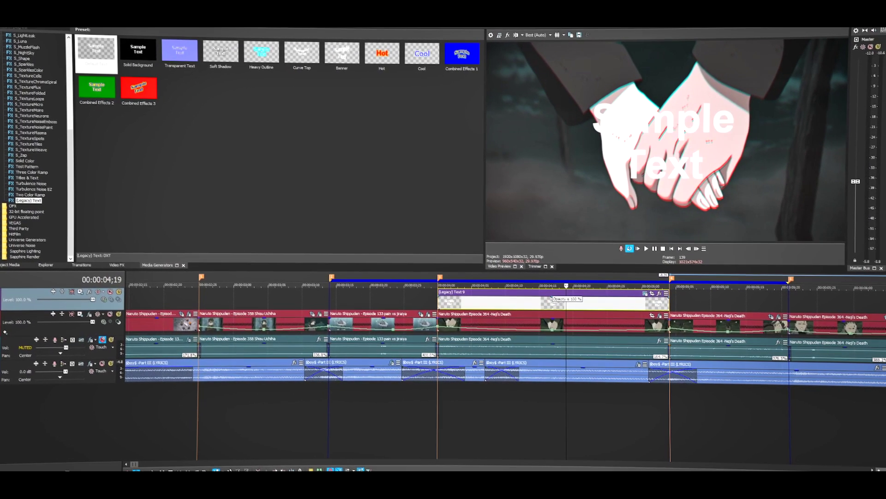
pyautogui.click(540, 325)
pyautogui.rightClick(541, 302)
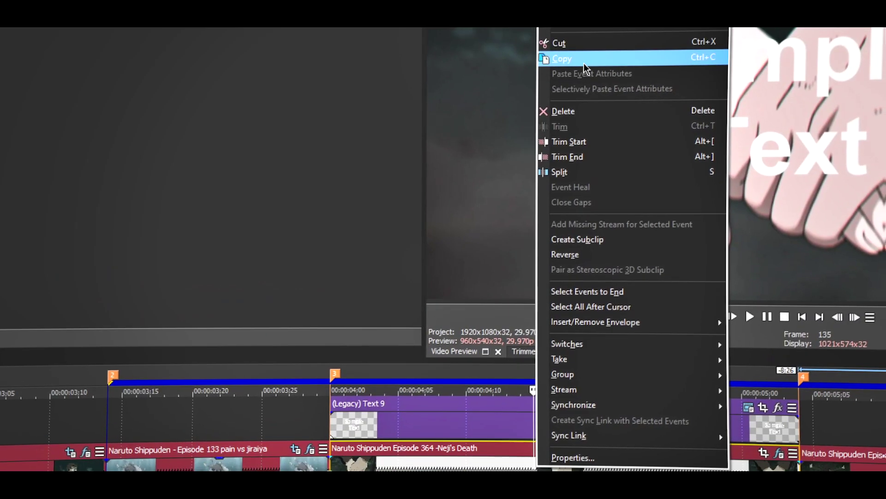
pyautogui.click(565, 53)
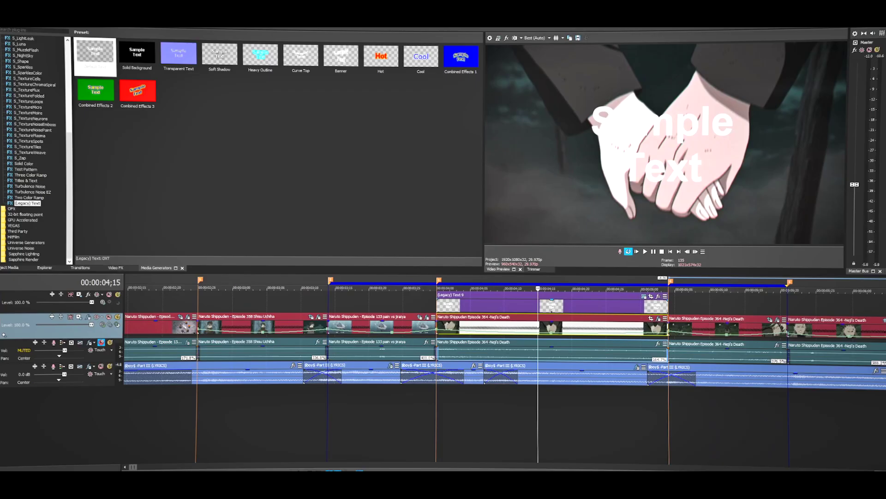
pyautogui.click(506, 304)
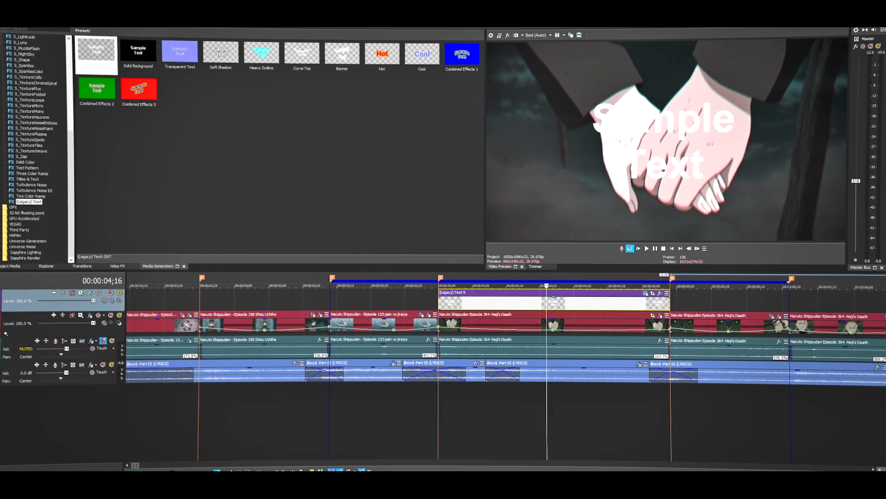
pyautogui.rightClick(506, 304)
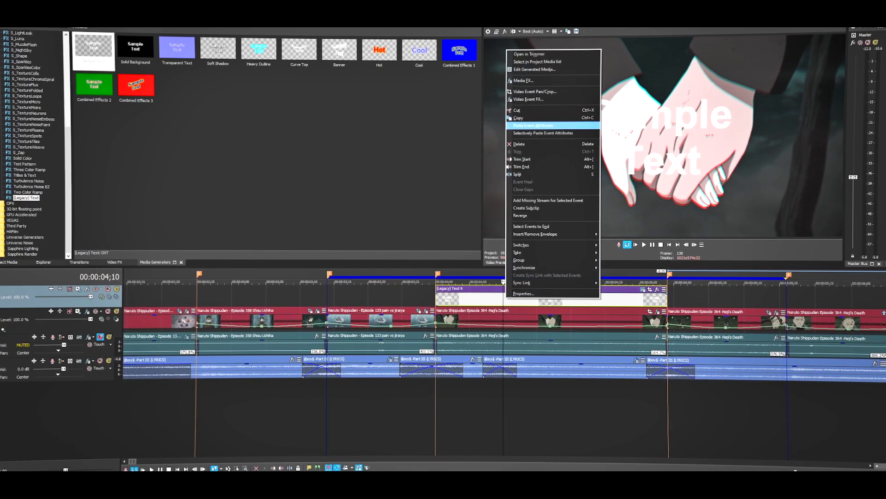
pyautogui.click(533, 129)
# Preview the text event, reduce the LOVE text's tracking to about 0.2 and close its generator settings.
pyautogui.press('space')
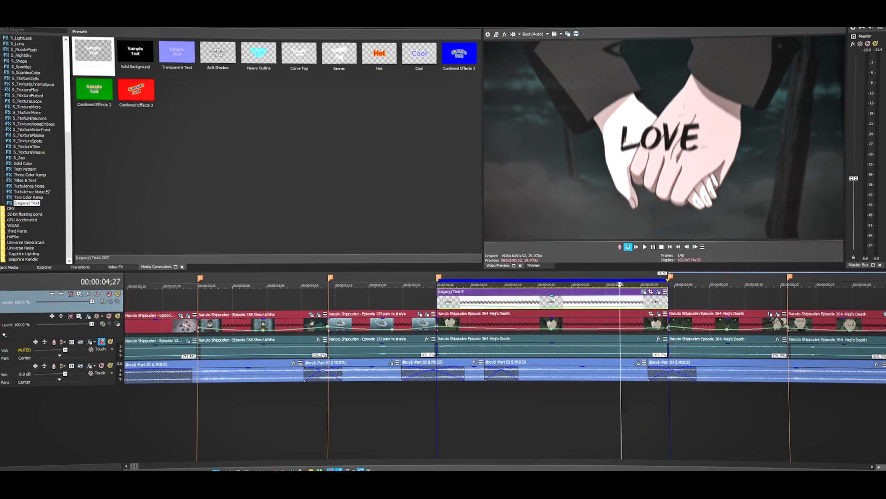
pyautogui.press('space')
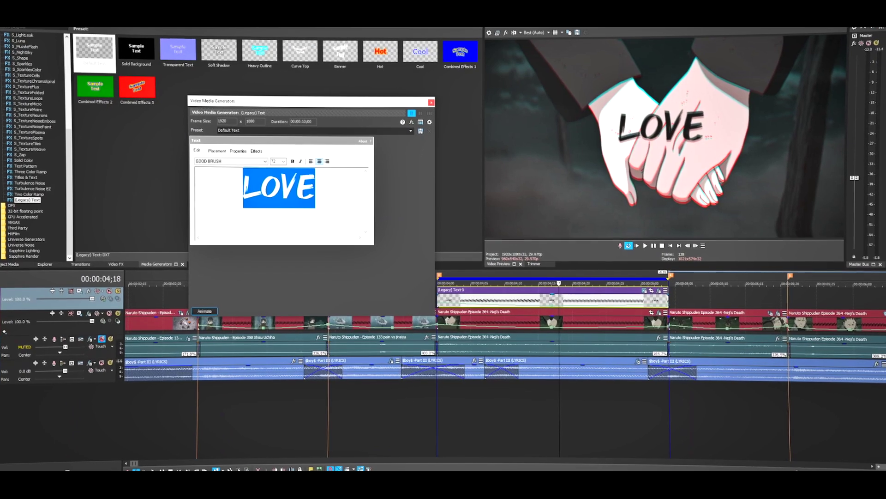
pyautogui.click(240, 153)
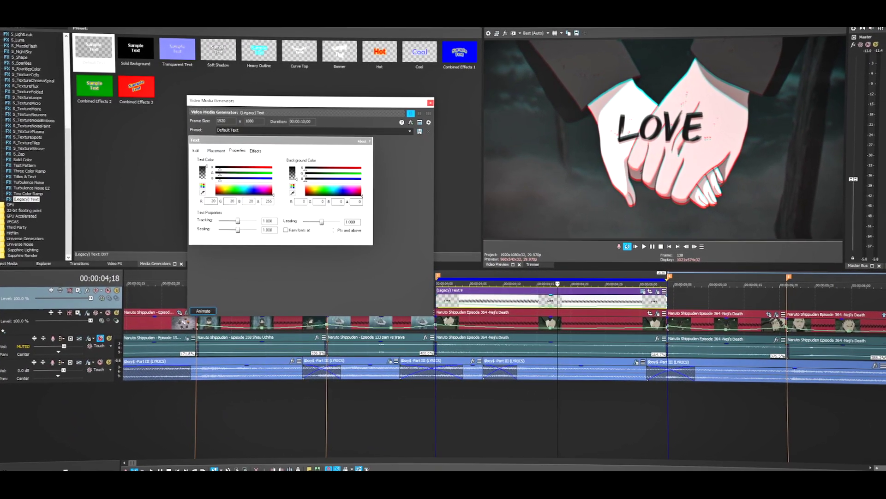
pyautogui.moveTo(242, 222); pyautogui.dragTo(226, 222)
pyautogui.moveTo(122, 285); pyautogui.dragTo(123, 286)
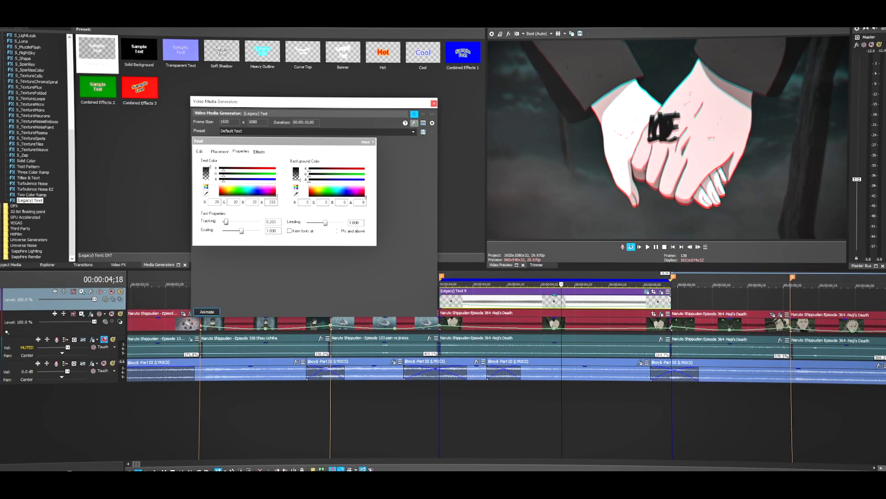
pyautogui.click(433, 105)
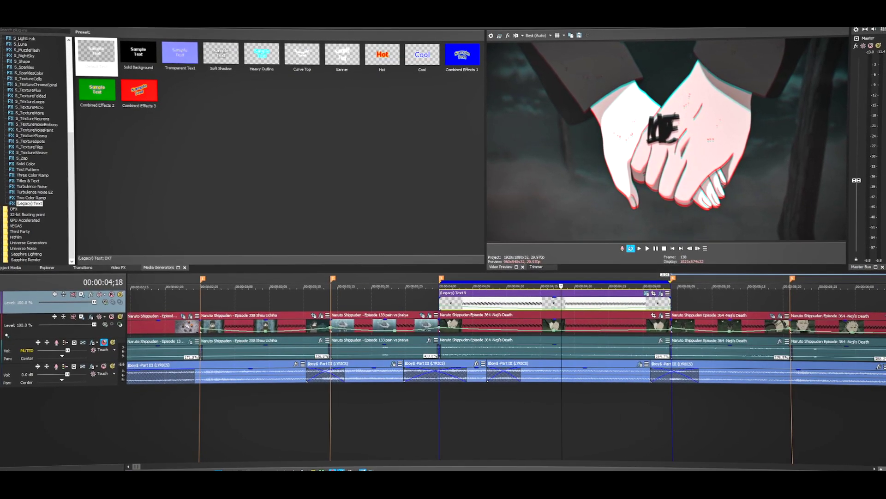
# Set the text media's duration to 00:00:01;04 by copying the length of the timeline selection that spans the event.
pyautogui.moveTo(440, 286); pyautogui.dragTo(581, 286)
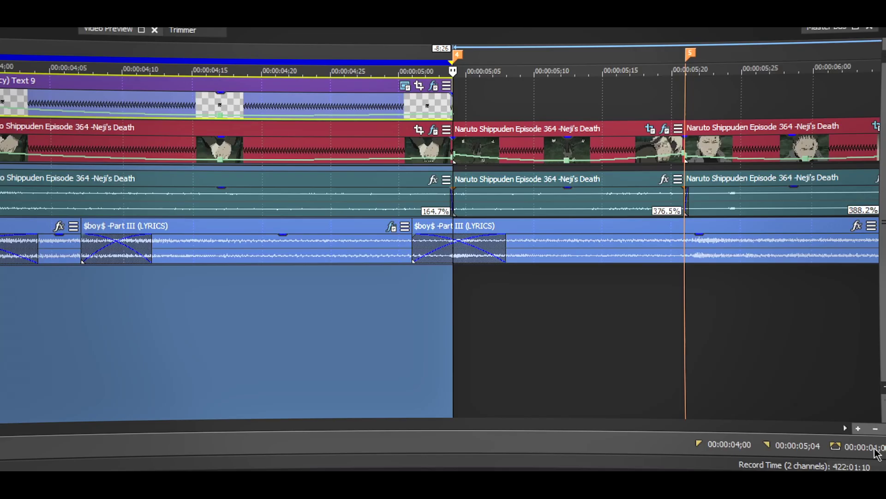
pyautogui.doubleClick(876, 450)
pyautogui.rightClick(877, 455)
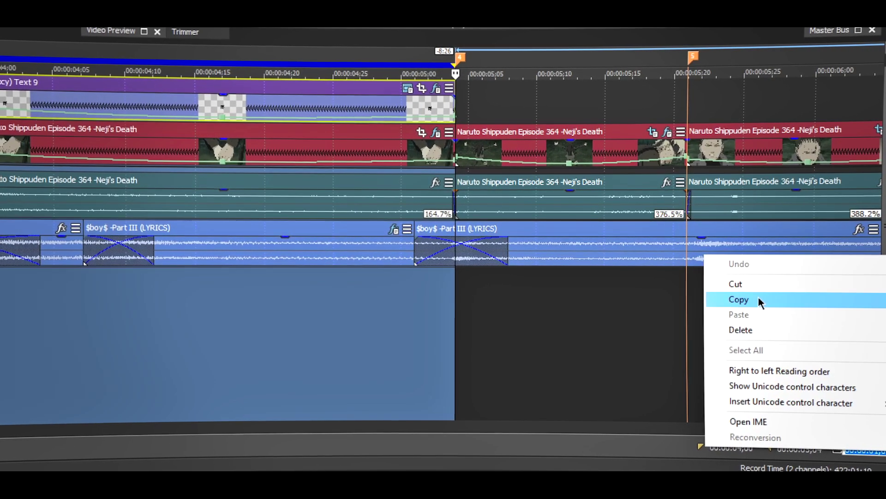
pyautogui.click(757, 301)
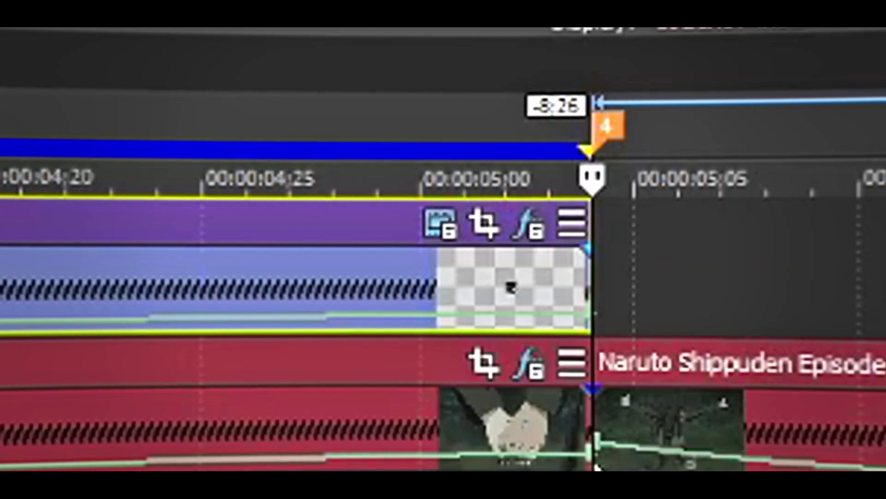
pyautogui.click(614, 305)
pyautogui.click(644, 294)
pyautogui.doubleClick(340, 123)
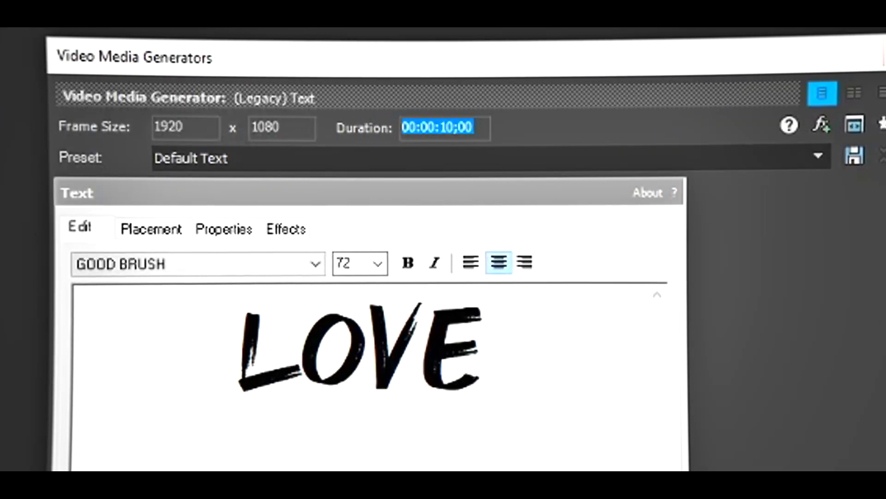
pyautogui.hotkey('ctrl', 'v')
pyautogui.press('Return')
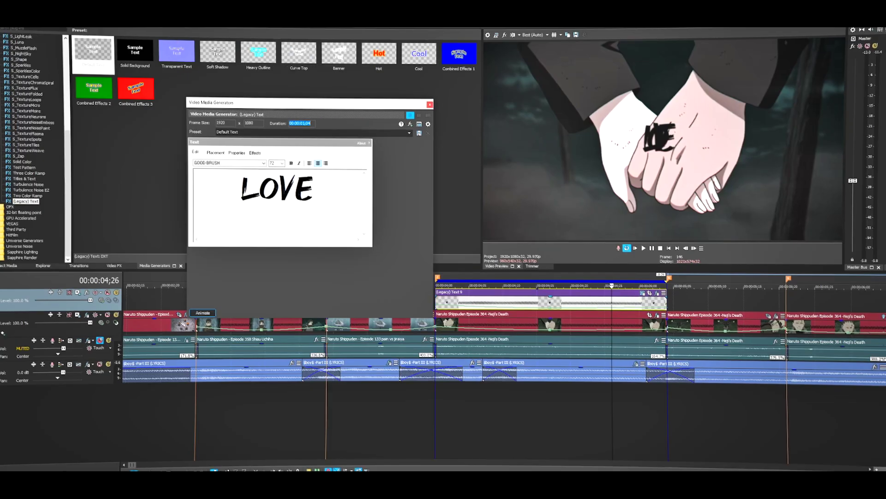
pyautogui.click(433, 102)
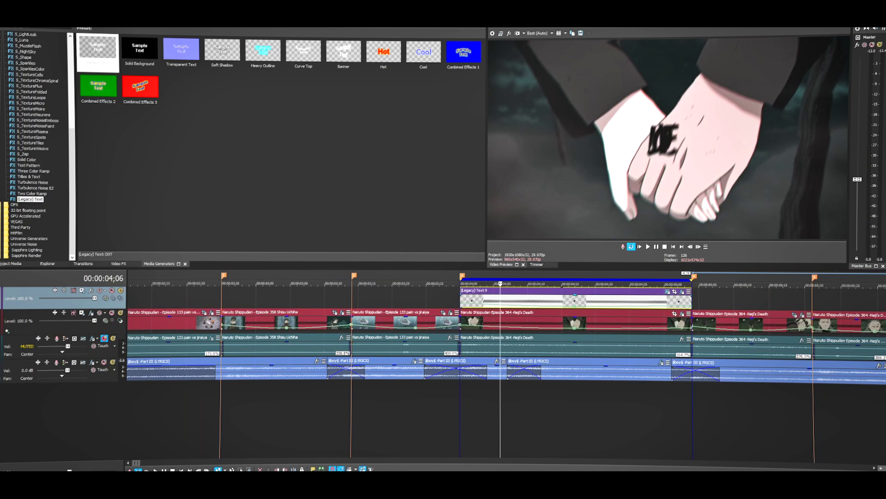
# Remove the velocity envelope from the LOVE text event.
pyautogui.press('Right')
pyautogui.press('Right')
pyautogui.rightClick(509, 301)
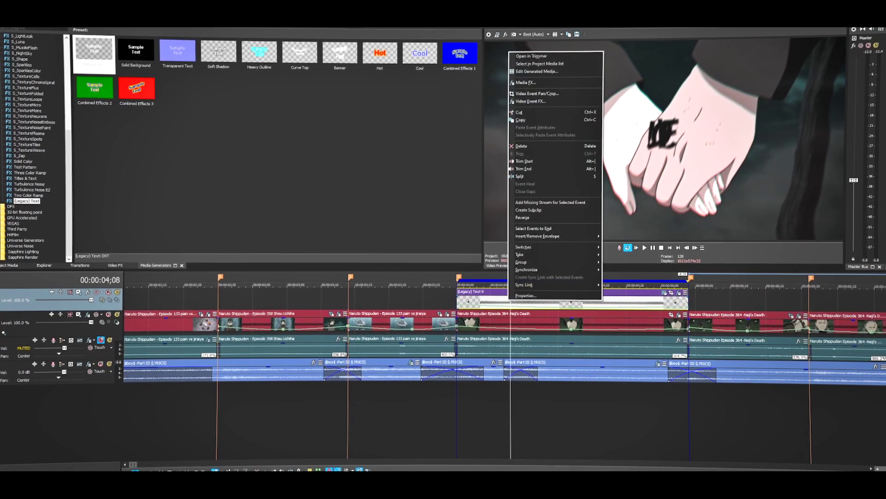
pyautogui.moveTo(539, 237)
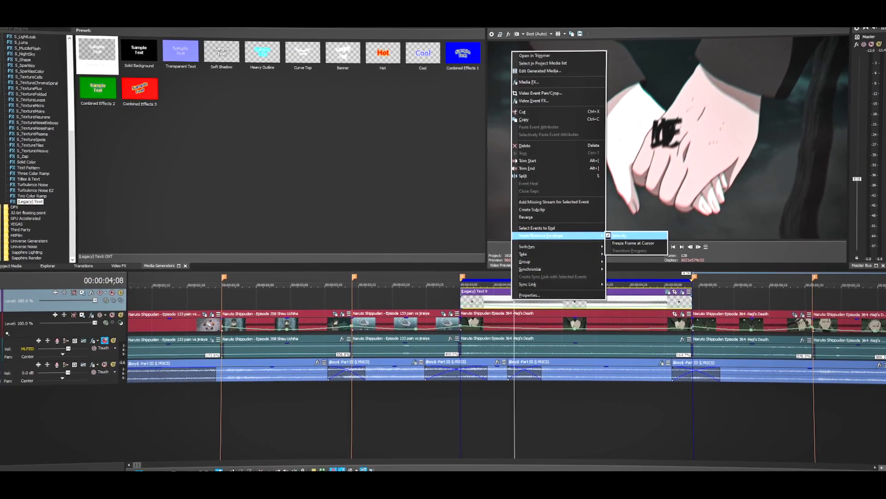
pyautogui.click(619, 238)
# Set the text event's playback rate to 1 in its properties.
pyautogui.press('p')
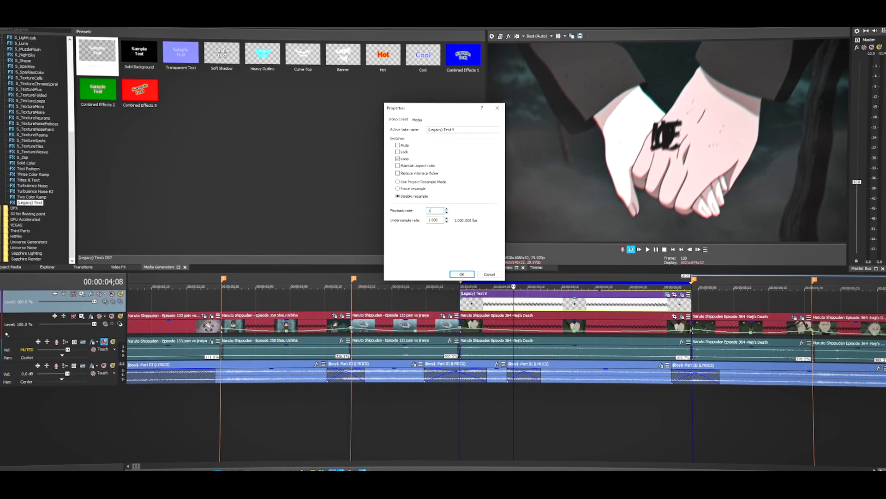
pyautogui.write('1')
pyautogui.press('Return')
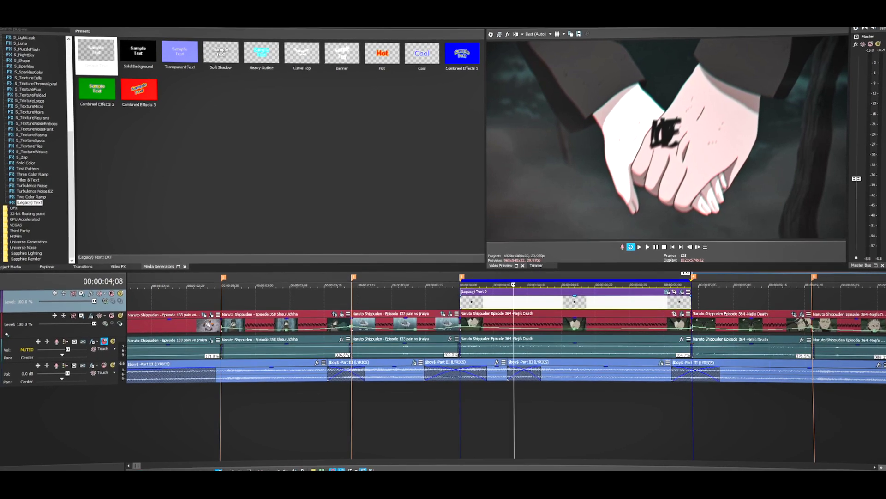
# Turn on keyframe animation for the LOVE text media and move nine frames forward from the start of the event.
pyautogui.click(667, 292)
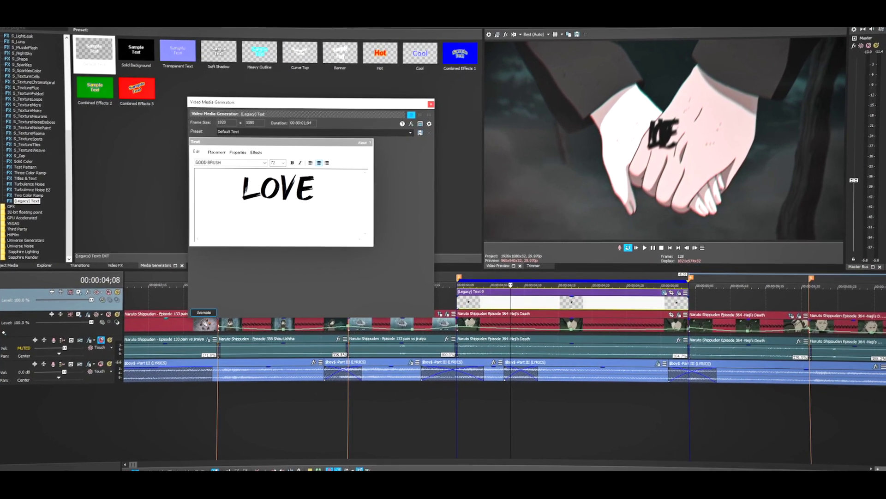
pyautogui.click(240, 268)
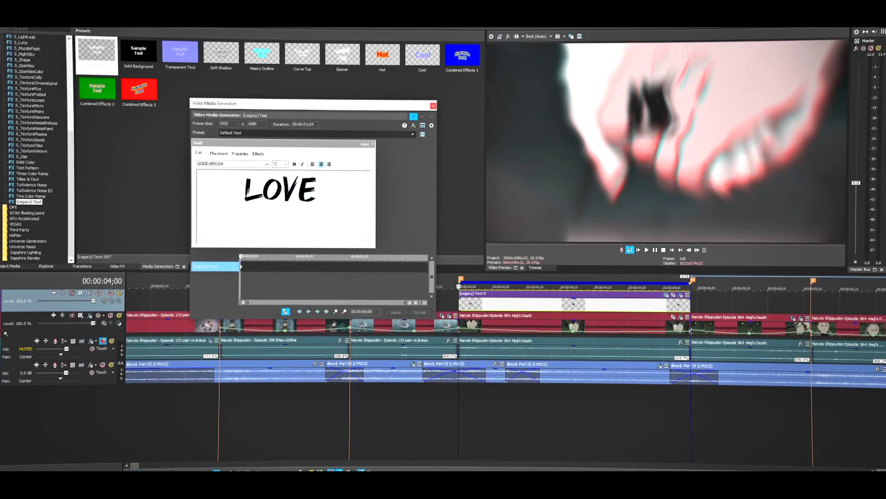
pyautogui.press('Right')
pyautogui.press('Right')
pyautogui.press('Right')
pyautogui.press('Right')
pyautogui.press('Right')
pyautogui.press('Right')
pyautogui.press('Right')
pyautogui.press('Right')
pyautogui.press('Right')
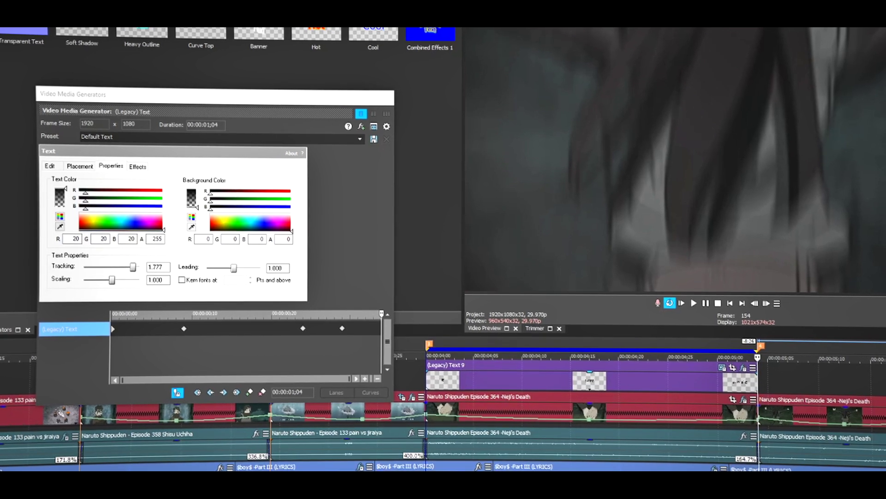
# Keyframe the text's tracking at 0.000 at the end of the event, 00:00:01;04, and play back the animation.
pyautogui.moveTo(133, 267); pyautogui.dragTo(84, 268)
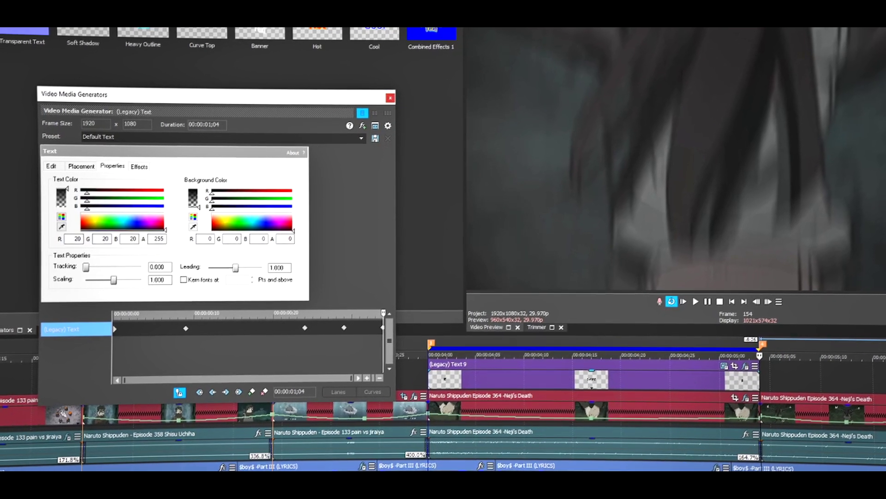
pyautogui.click(390, 98)
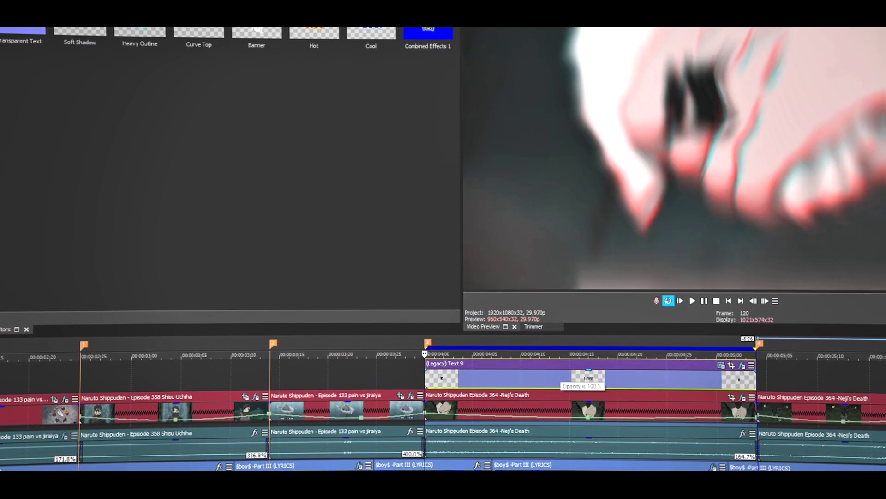
pyautogui.press('space')
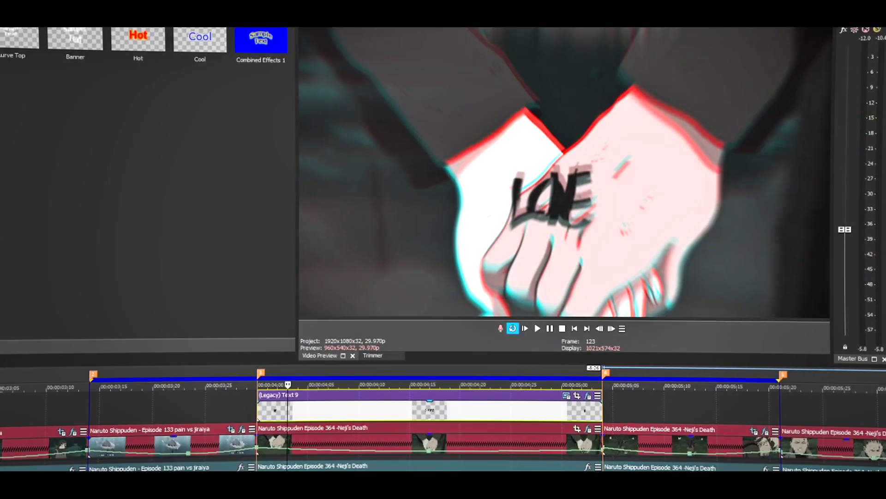
# Add a fade-in at the start of the LOVE text event and a short fade-out at its end.
pyautogui.moveTo(259, 402); pyautogui.dragTo(308, 403)
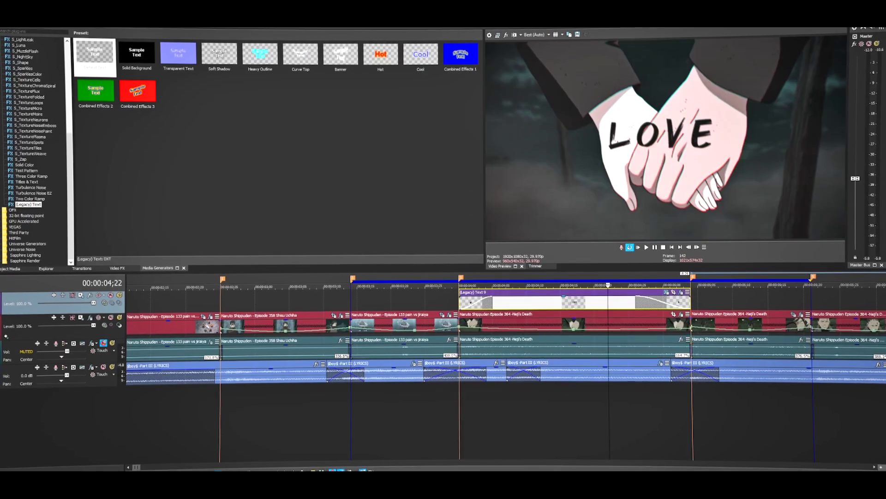
pyautogui.doubleClick(609, 303)
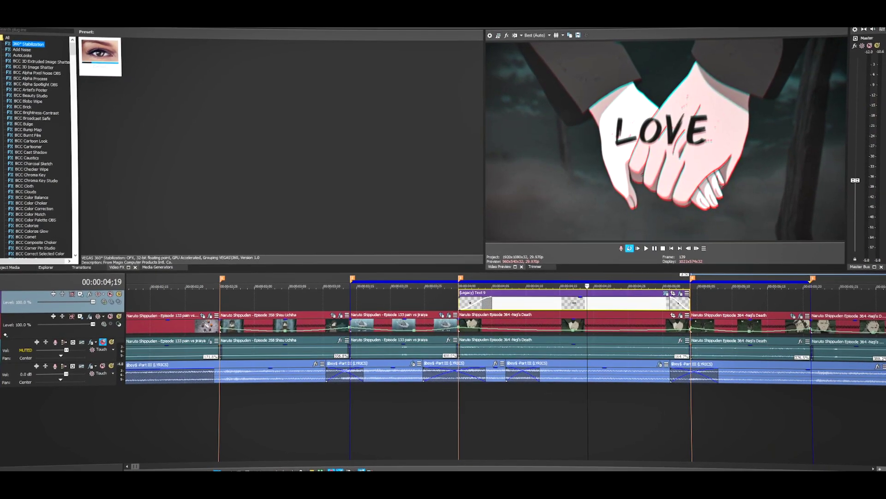
# Find the S_Blur video effect and apply its default preset to the LOVE text event.
pyautogui.scroll(-15, 37, 143)
pyautogui.scroll(-20, 37, 143)
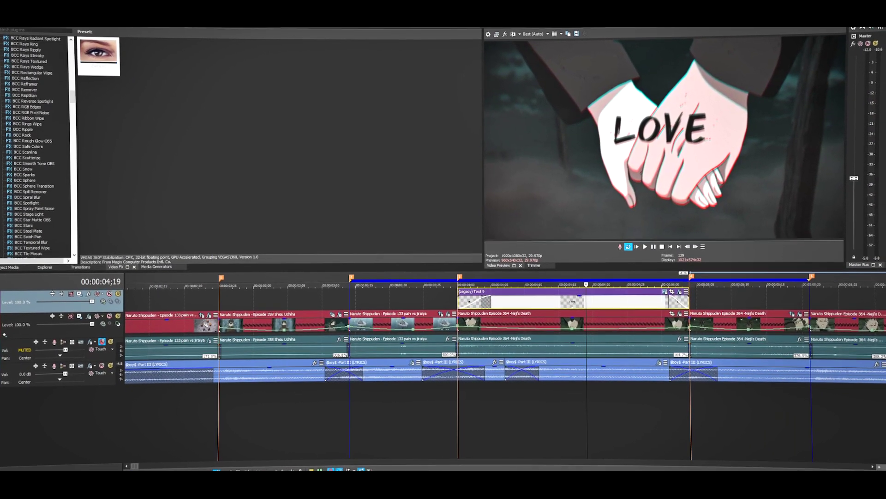
pyautogui.click(19, 226)
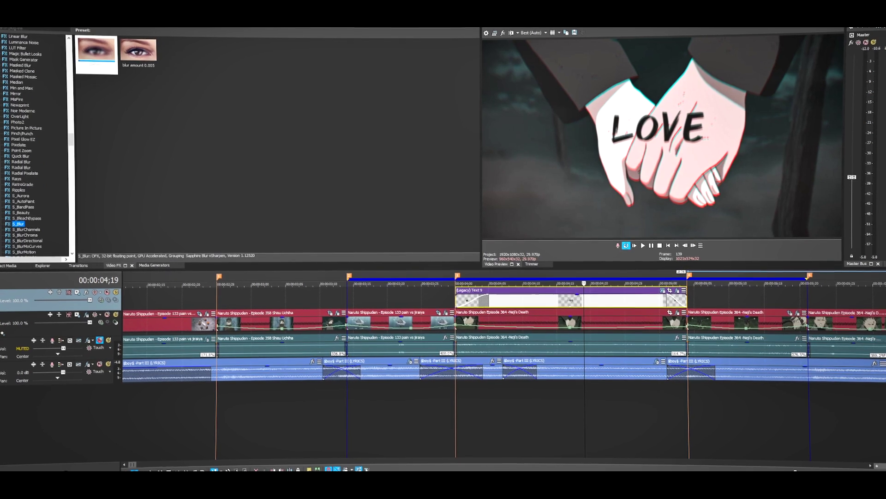
pyautogui.click(97, 53)
pyautogui.moveTo(99, 51); pyautogui.dragTo(578, 303)
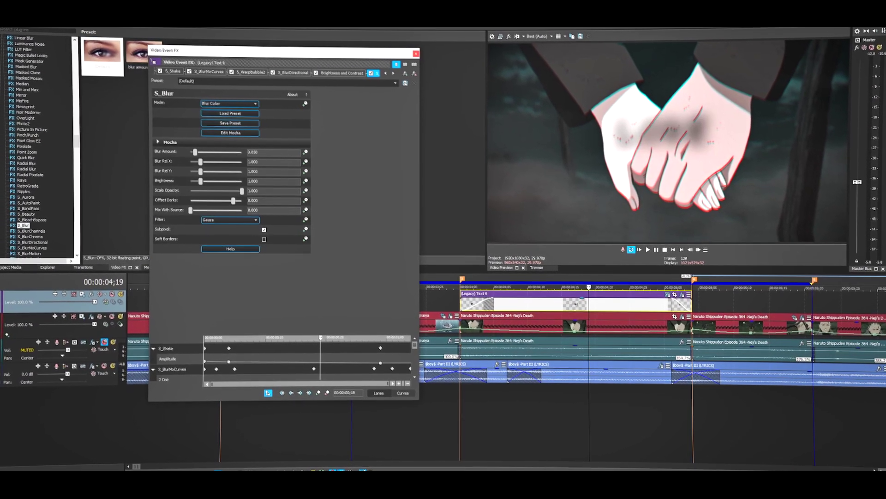
# Set the Blur Amount of the text's S_Blur effect to 0.010.
pyautogui.moveTo(195, 153); pyautogui.dragTo(193, 153)
pyautogui.moveTo(255, 152); pyautogui.dragTo(249, 152)
pyautogui.write('10')
pyautogui.press('Return')
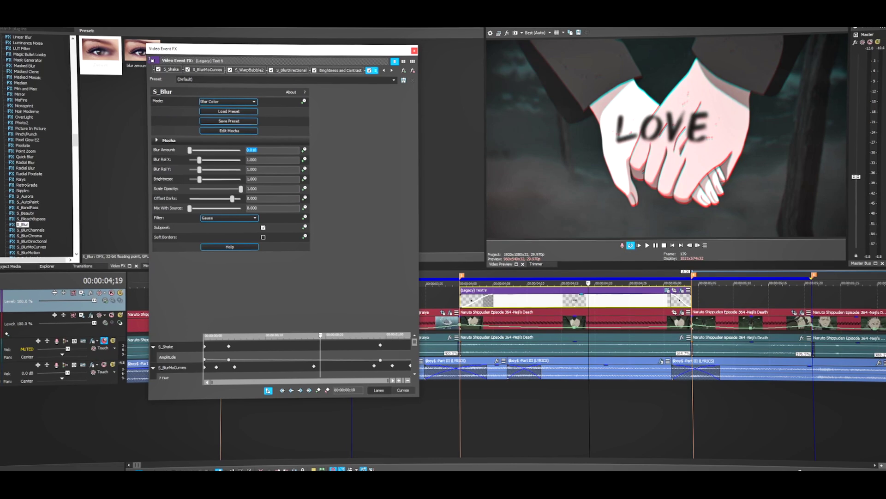
# Turn on animation for the Blur Amount and add keyframes with value 0.000 at 00:00:00;15 and 00:00:00;18.
pyautogui.click(302, 151)
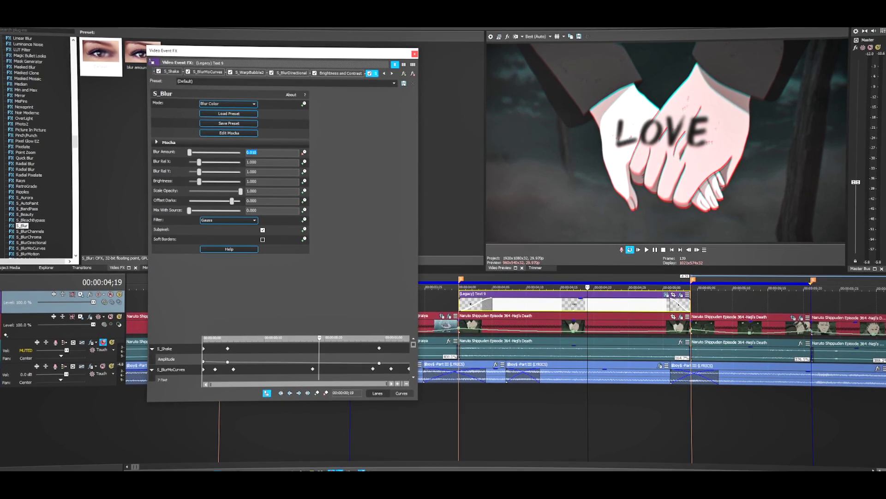
pyautogui.moveTo(411, 344); pyautogui.dragTo(411, 350)
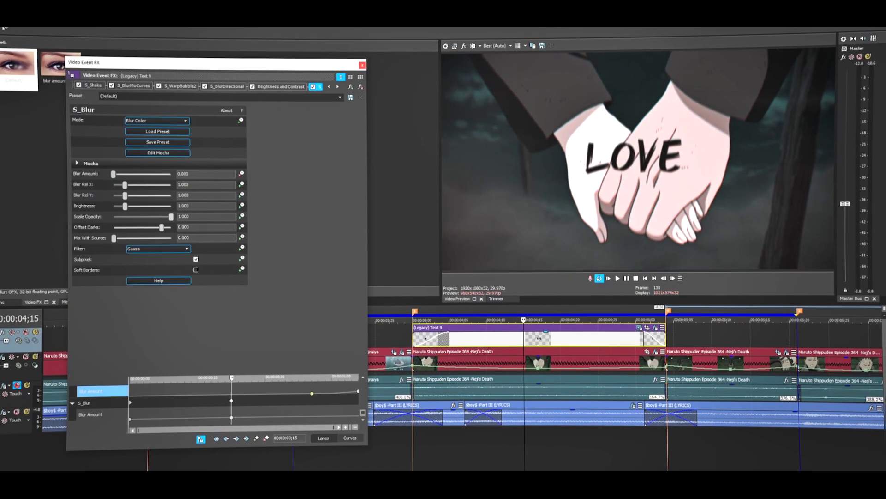
pyautogui.doubleClick(257, 417)
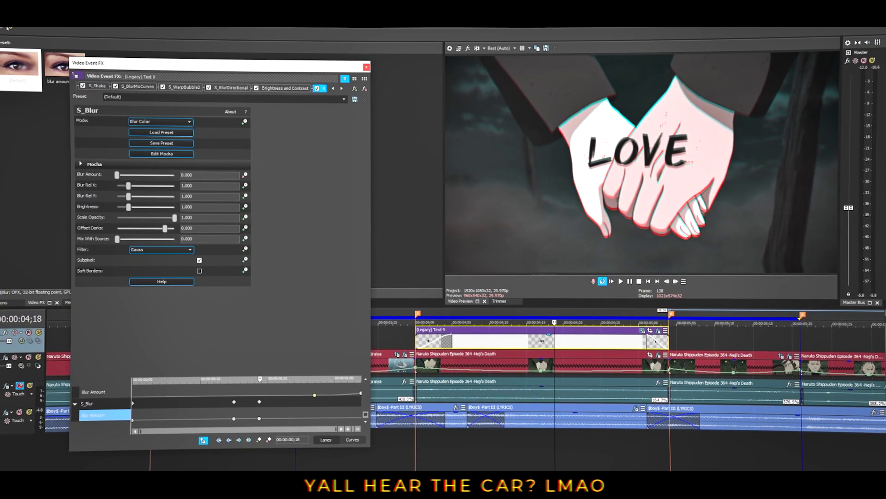